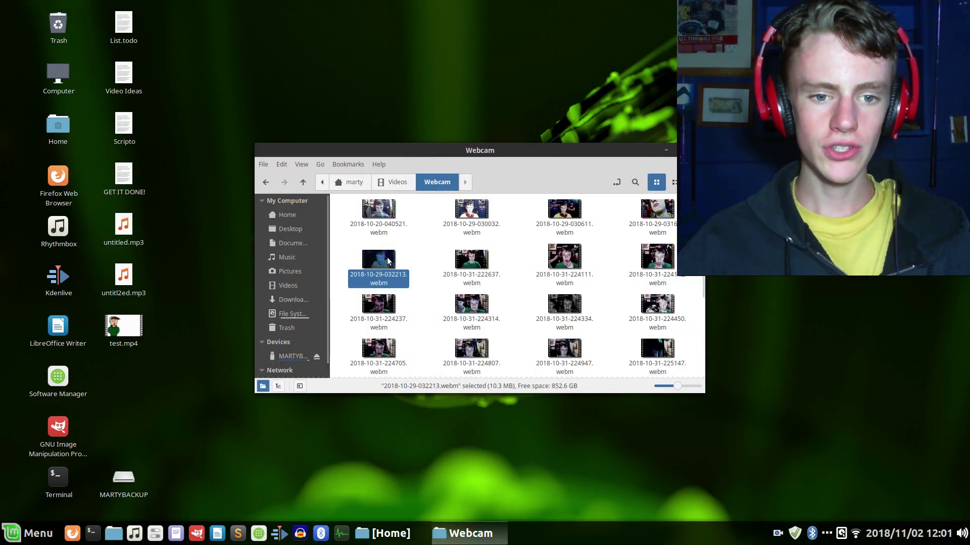
# Step: Play 2018-10-29-032213.webm in VLC, skip to about 00:13, then close VLC and the Webcam folder
pyautogui.doubleClick(389, 261)
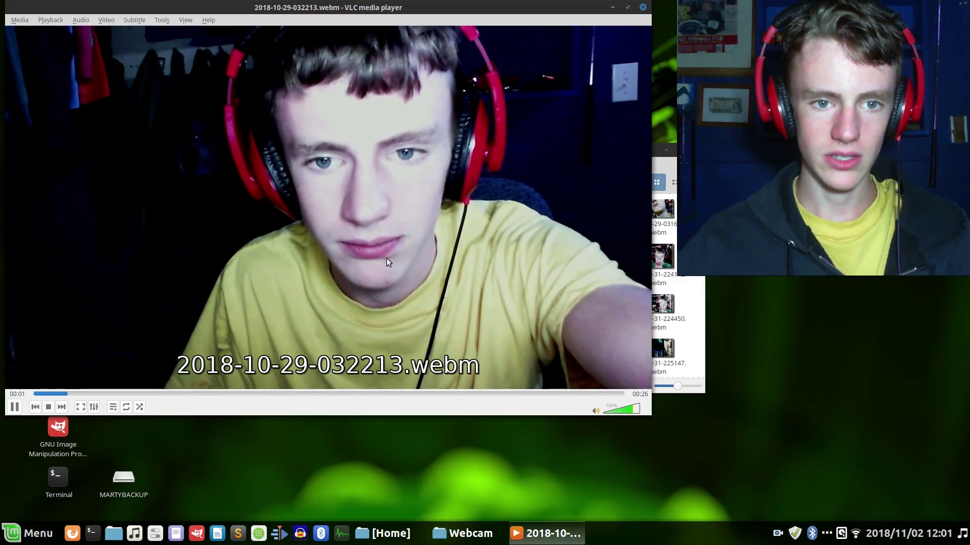
pyautogui.click(322, 394)
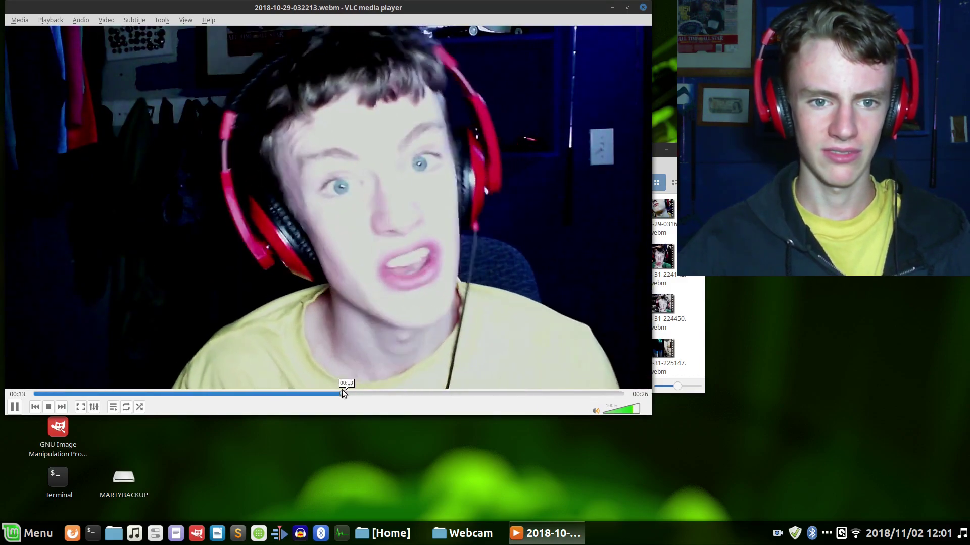
pyautogui.click(643, 7)
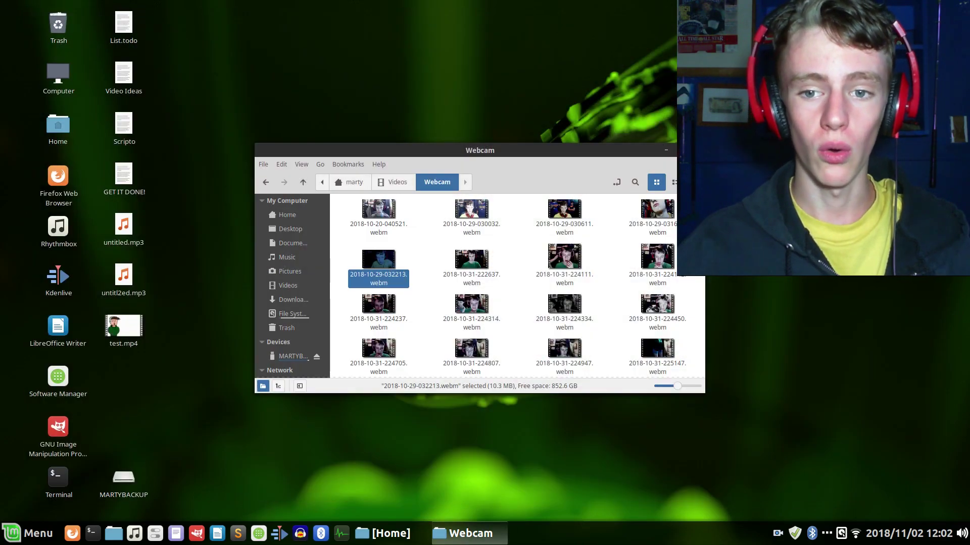
pyautogui.hotkey('ctrl', 'w')
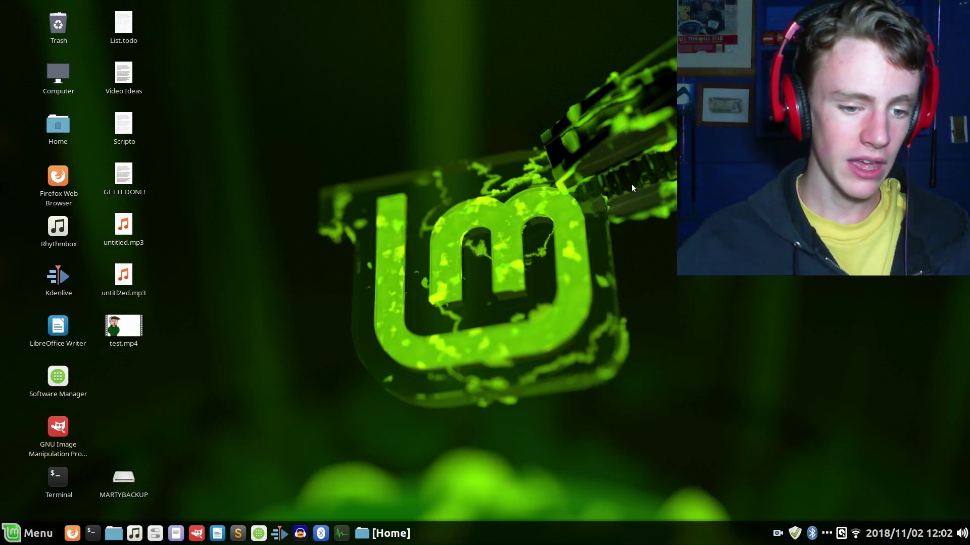
# Step: Search Software Manager for 'guvc' and open the installed Guvcview details page
pyautogui.click(259, 533)
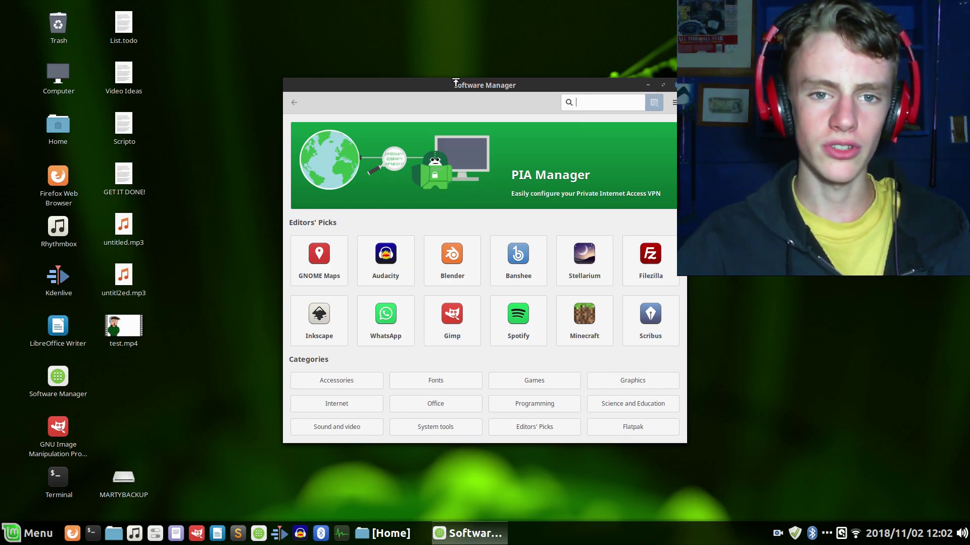
pyautogui.moveTo(455, 82); pyautogui.dragTo(395, 56)
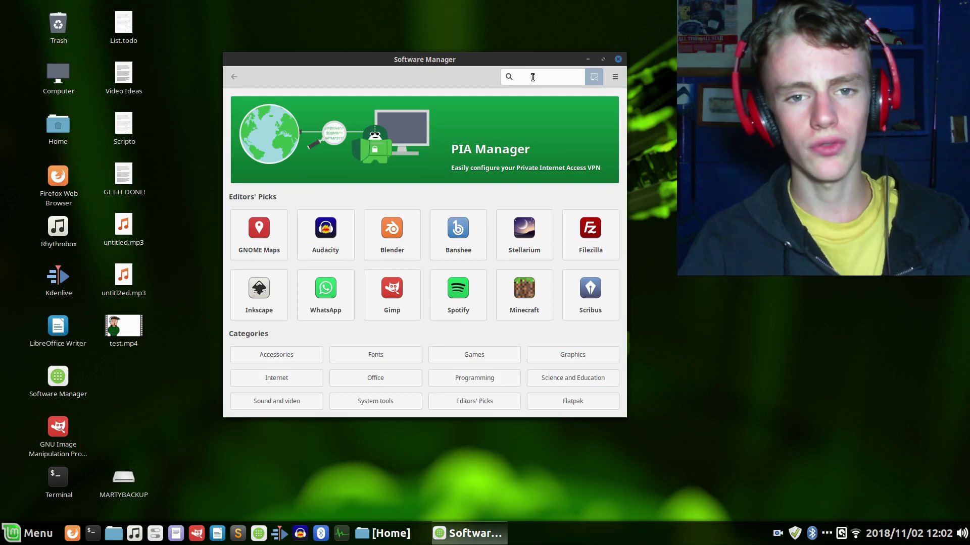
pyautogui.write('guvc')
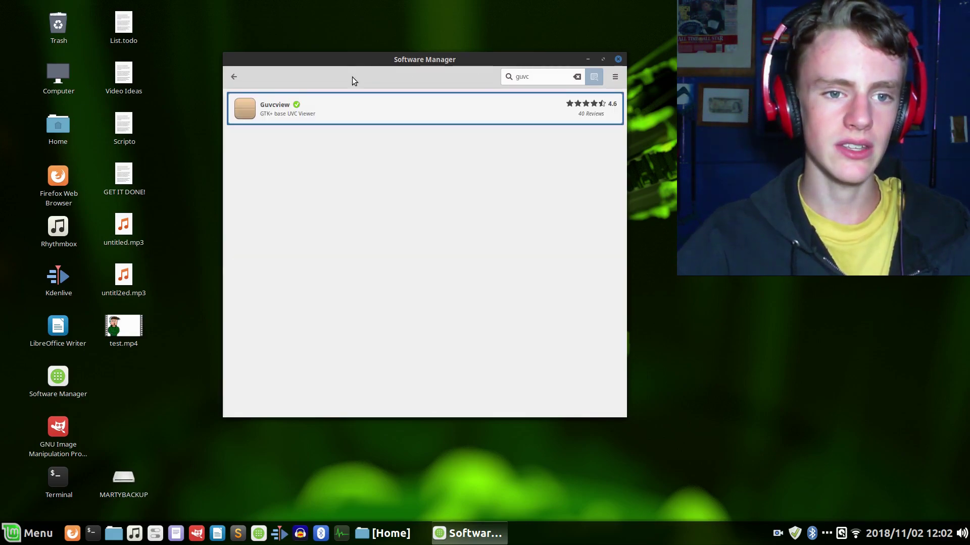
pyautogui.click(315, 114)
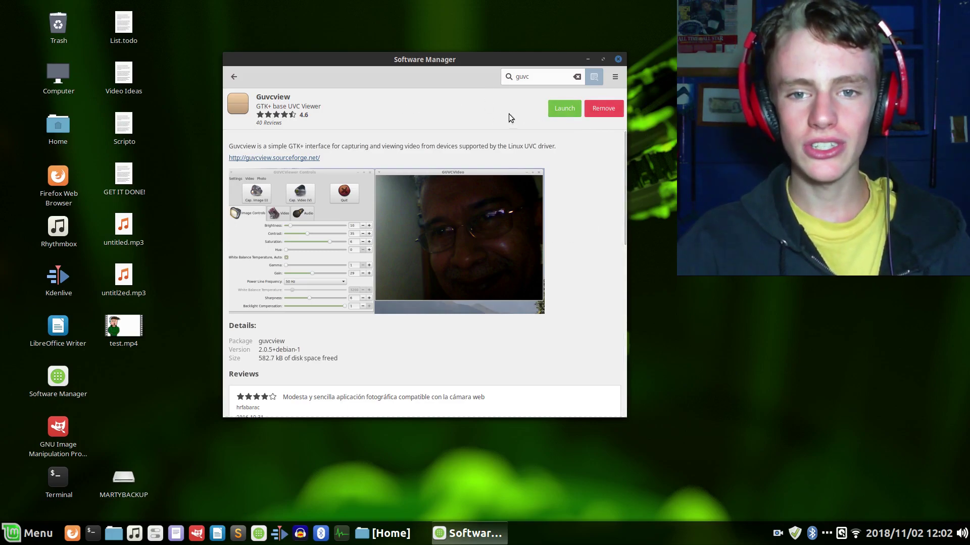
# Step: Minimize Software Manager and restore the running Guvcview on Workspace 2
pyautogui.click(586, 59)
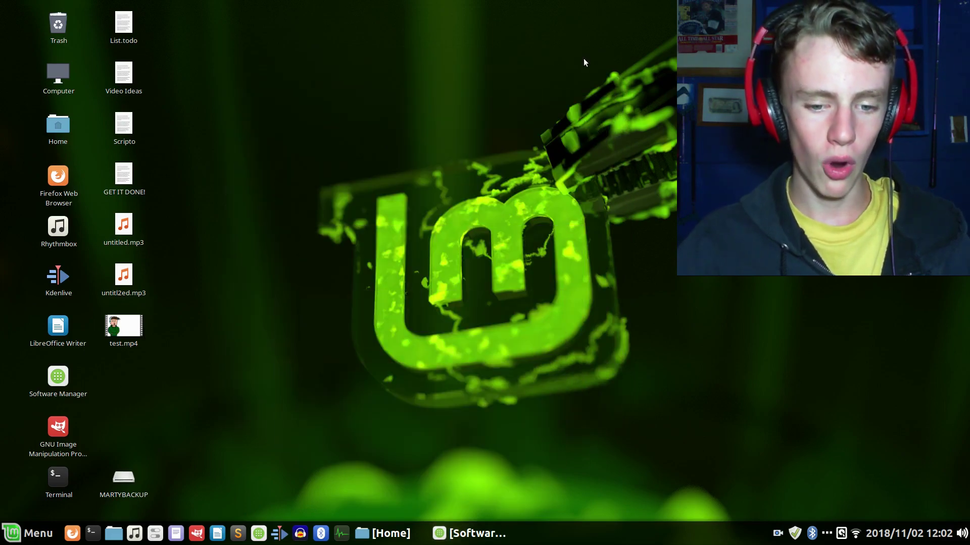
pyautogui.hotkey('ctrl', 'alt', 'Right')
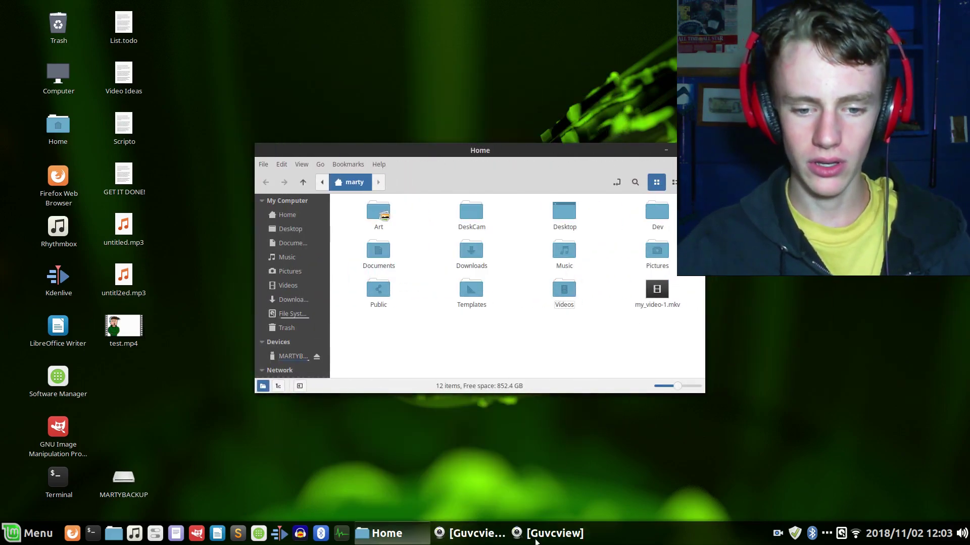
pyautogui.click(558, 543)
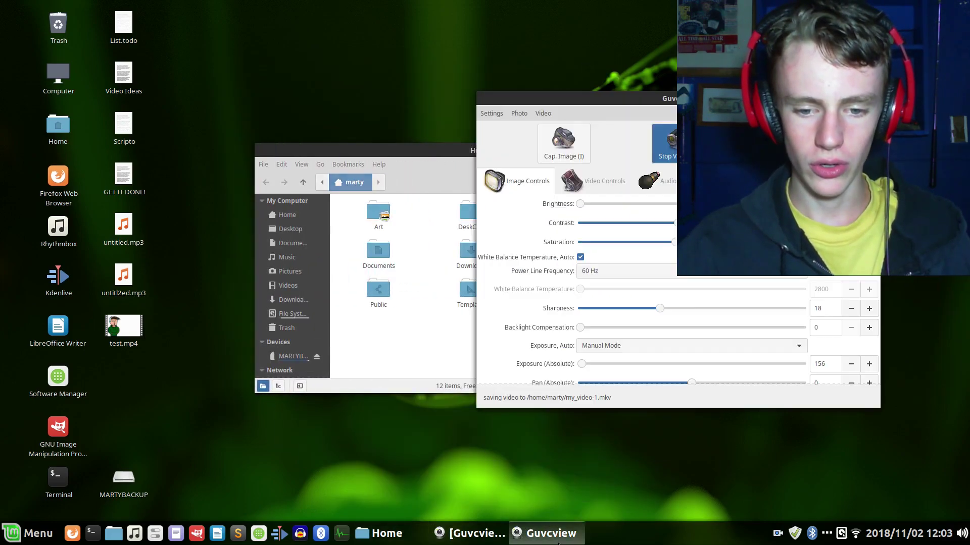
pyautogui.click(460, 539)
pyautogui.hotkey('ctrl', 'alt', 'Left')
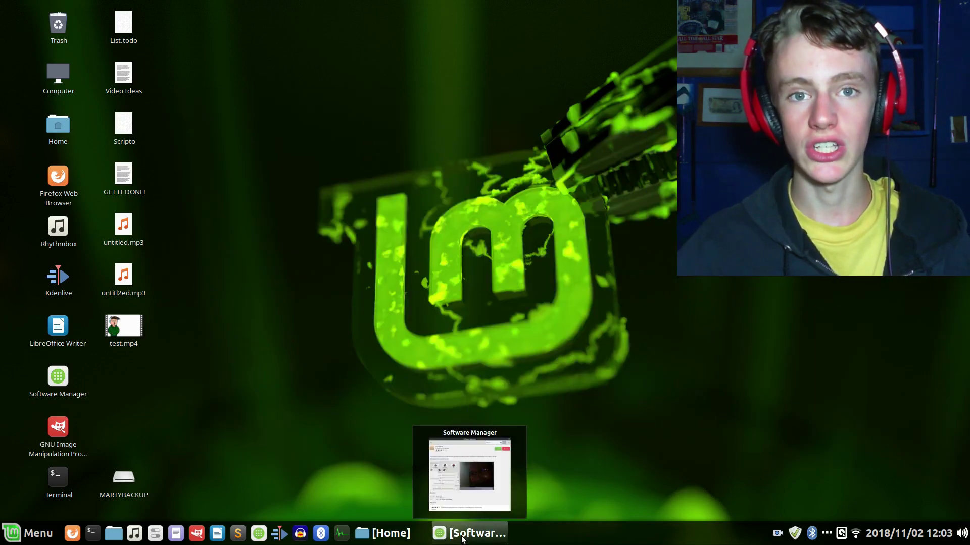
pyautogui.hotkey('ctrl', 'alt', 'Right')
pyautogui.hotkey('ctrl', 'alt', 'Left')
pyautogui.hotkey('ctrl', 'alt', 'Right')
pyautogui.hotkey('ctrl', 'alt', 'Left')
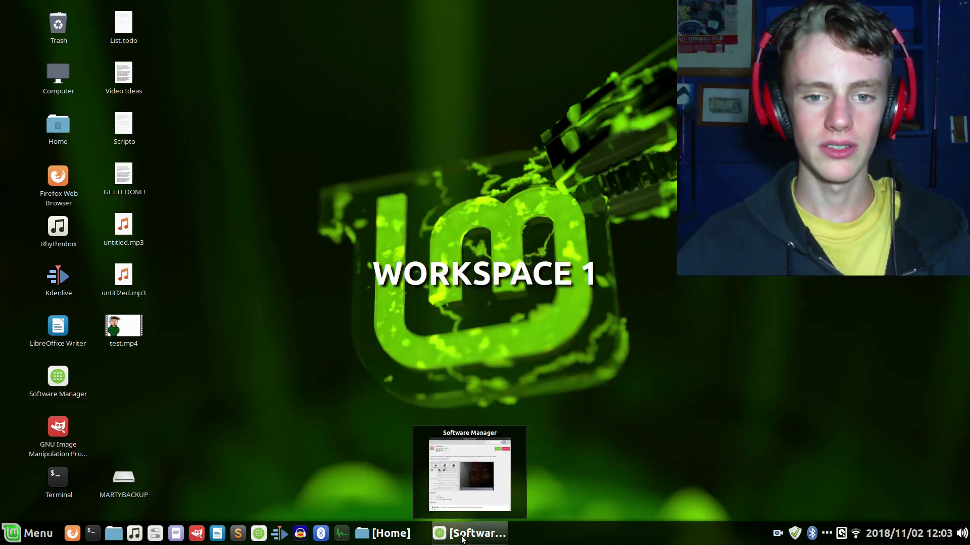
pyautogui.hotkey('ctrl', 'alt', 'Right')
# Step: Minimize the live preview and bring the Guvcview controls window fully into view
pyautogui.moveTo(514, 98); pyautogui.dragTo(426, 80)
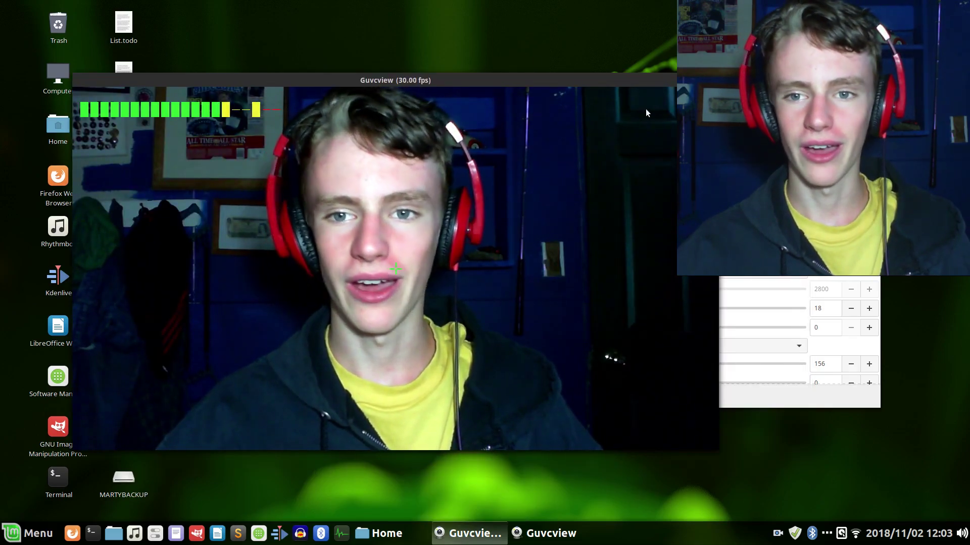
pyautogui.click(688, 80)
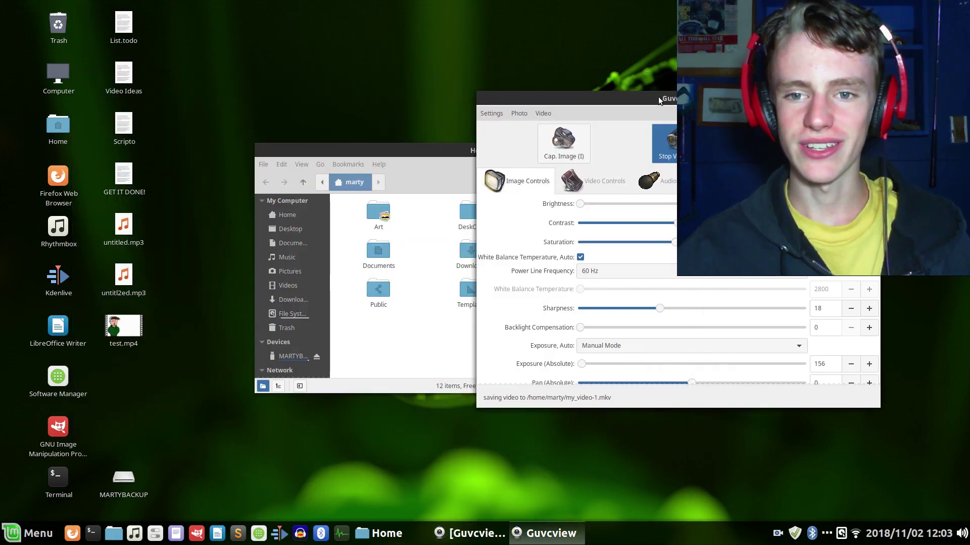
pyautogui.moveTo(659, 96); pyautogui.dragTo(490, 81)
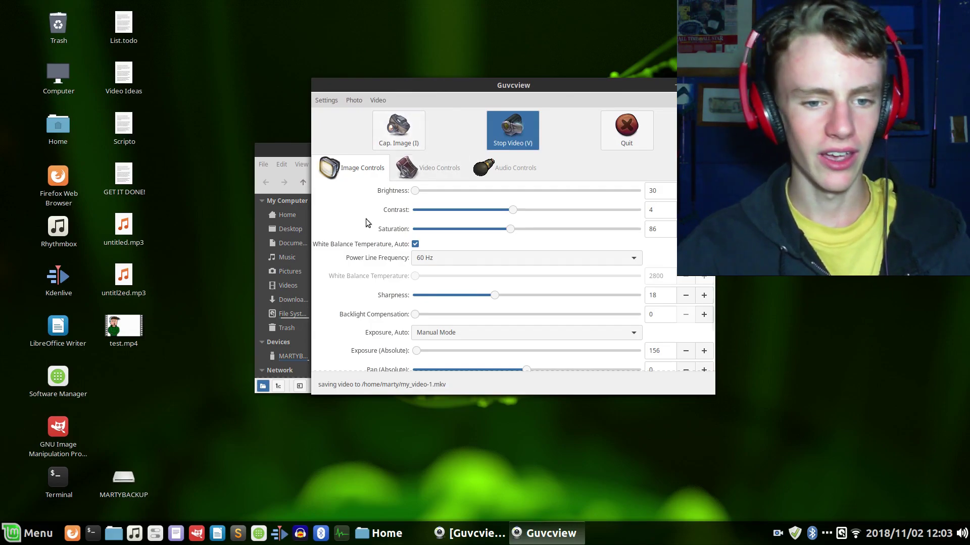
# Step: Keep Exposure, Auto on Manual Mode, with Exposure (Absolute) set to 155
pyautogui.scroll(-2, 367, 223)
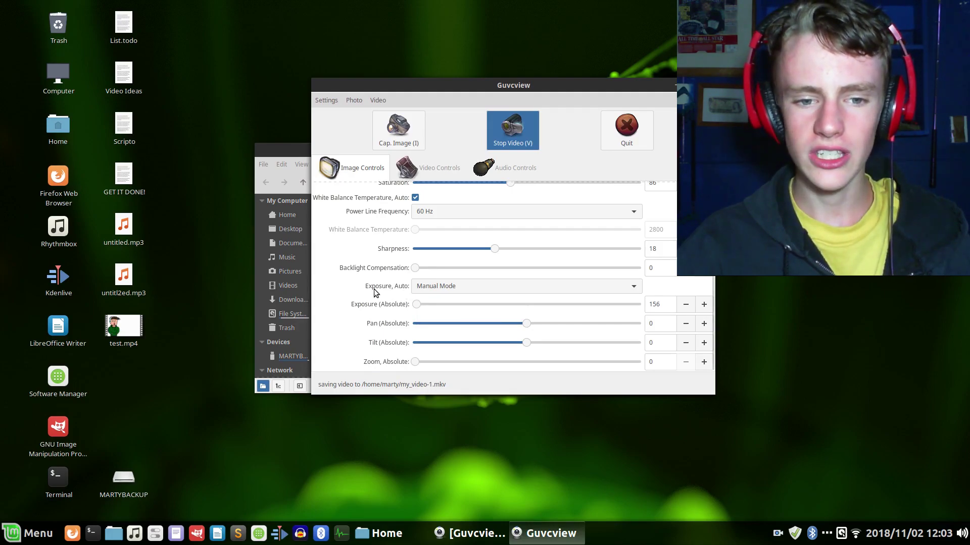
pyautogui.click(422, 288)
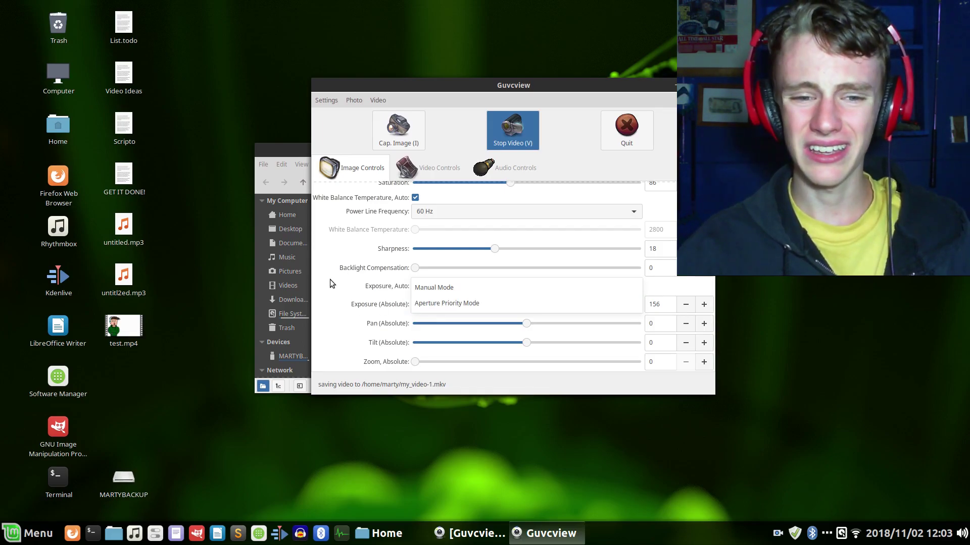
pyautogui.click(513, 290)
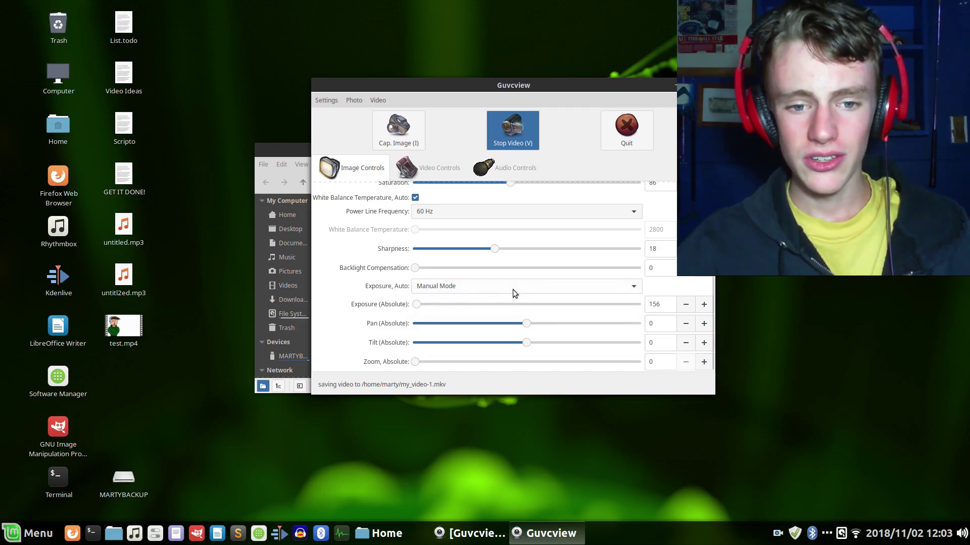
pyautogui.click(467, 291)
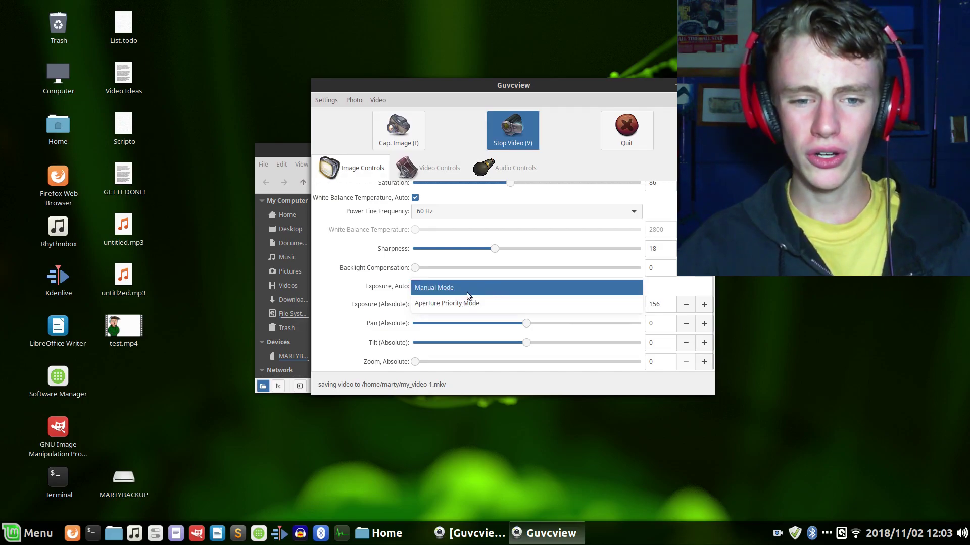
pyautogui.click(329, 286)
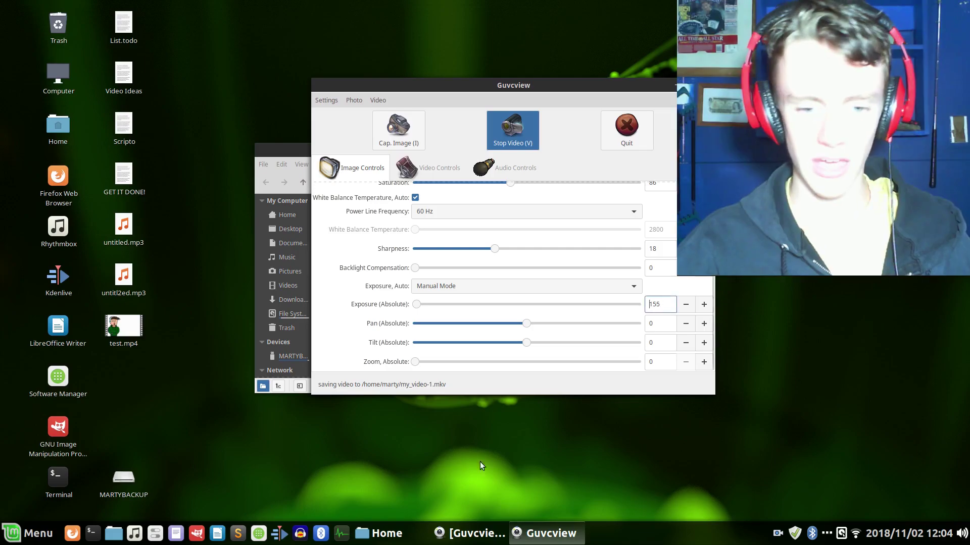
# Step: Return Exposure (Absolute) to 156, confirm the preview shows 29.97 fps, then minimize it
pyautogui.click(486, 534)
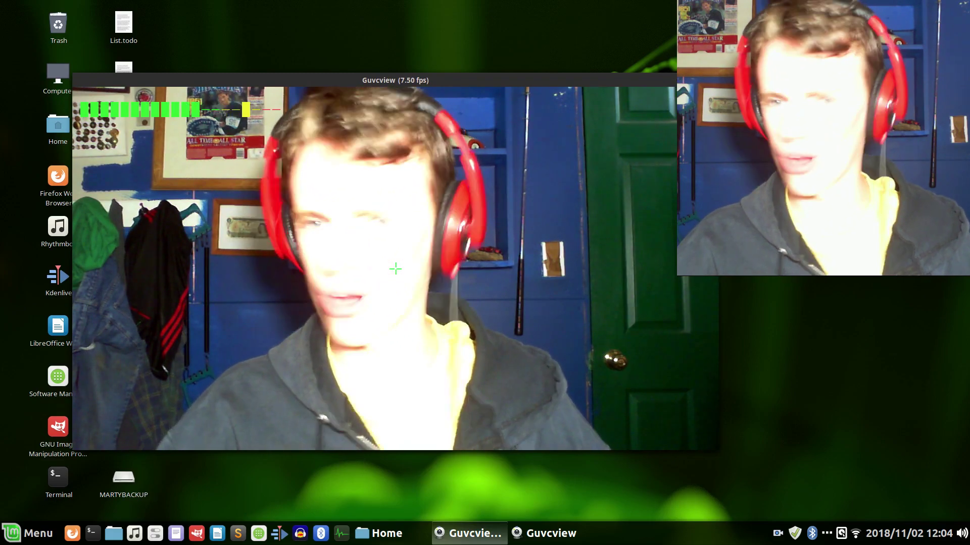
pyautogui.click(457, 533)
pyautogui.click(457, 533)
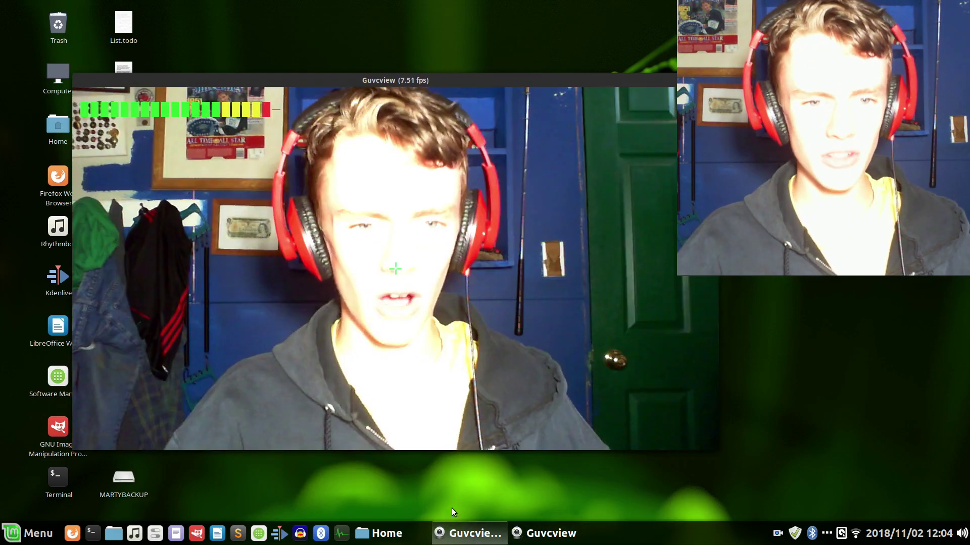
pyautogui.click(473, 540)
pyautogui.moveTo(473, 543)
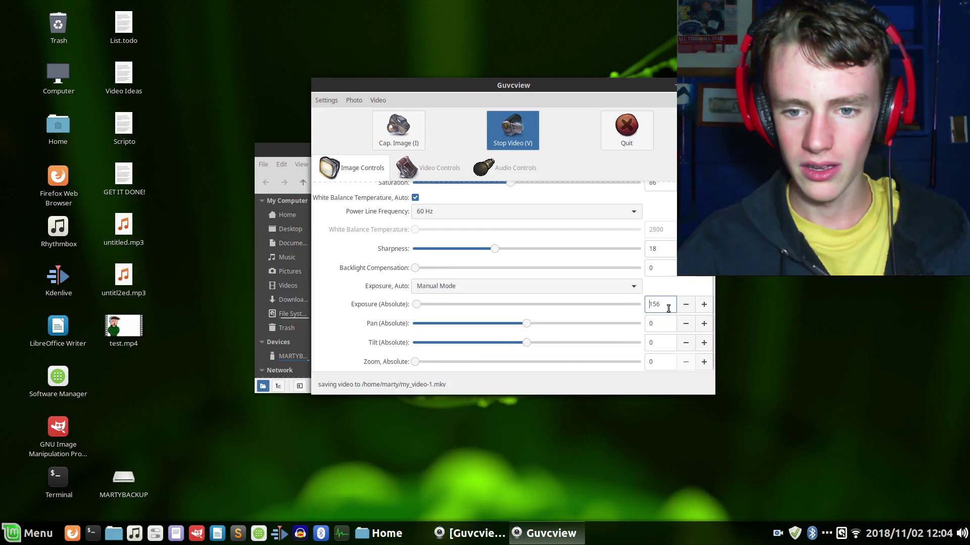
pyautogui.moveTo(581, 85); pyautogui.dragTo(514, 84)
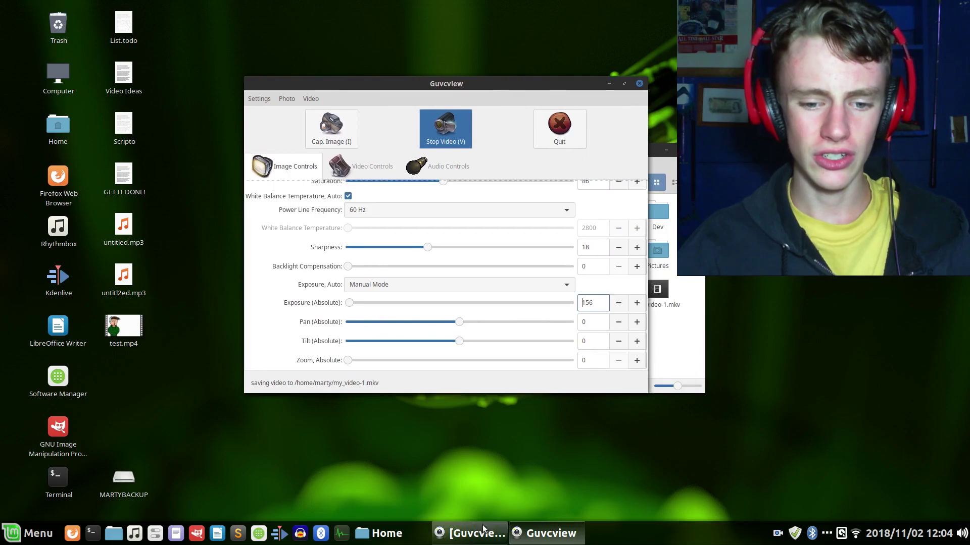
pyautogui.click(456, 530)
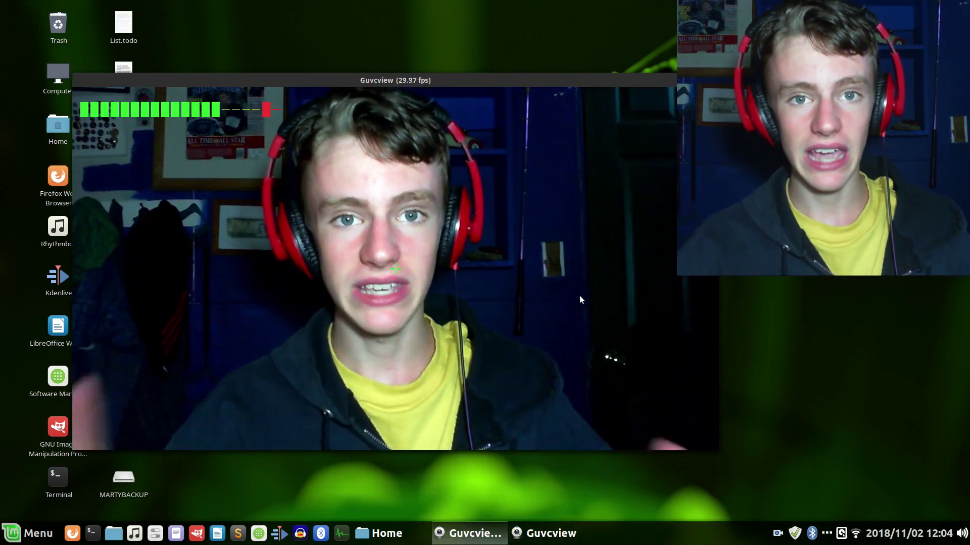
pyautogui.click(662, 74)
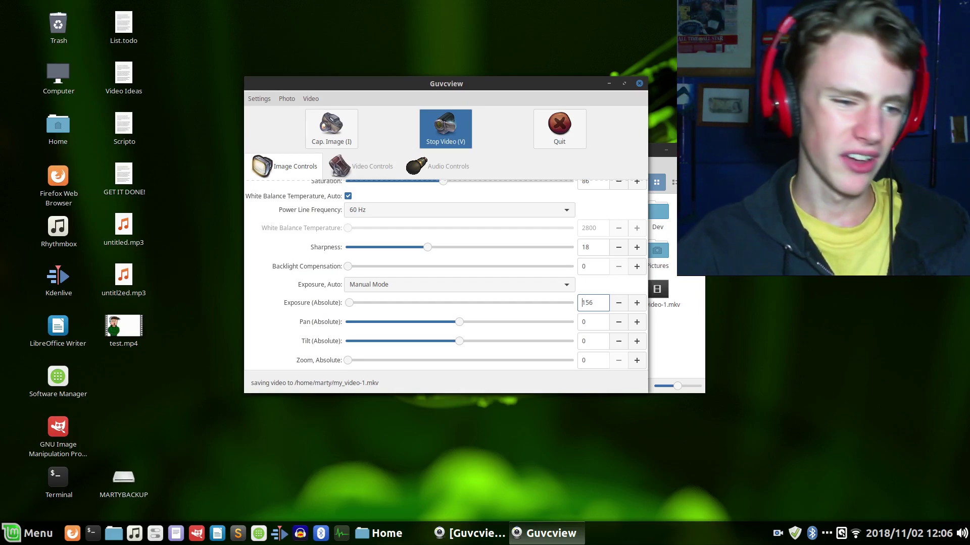
# Step: Browse the Mint menu's Sound & Video category, then close the menu
pyautogui.click(39, 491)
pyautogui.press('super')
pyautogui.moveTo(39, 370)
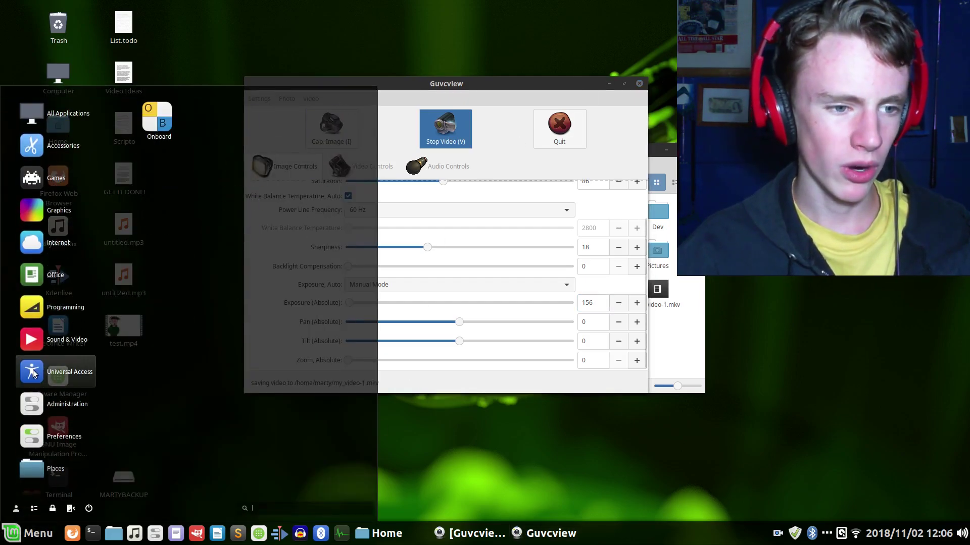
pyautogui.moveTo(54, 329)
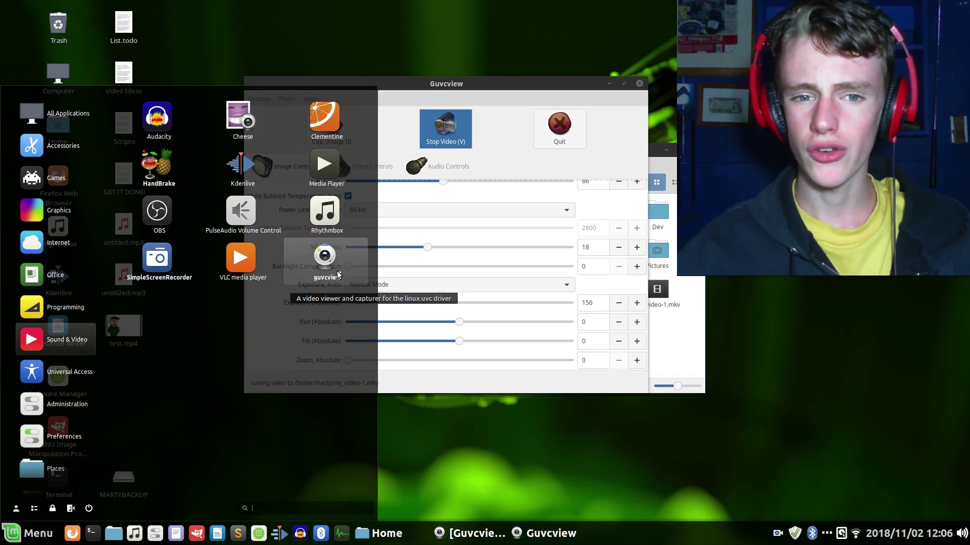
pyautogui.click(609, 85)
# Step: Restore the 29.97 fps webcam preview with the Guvcview controls window on top
pyautogui.click(609, 84)
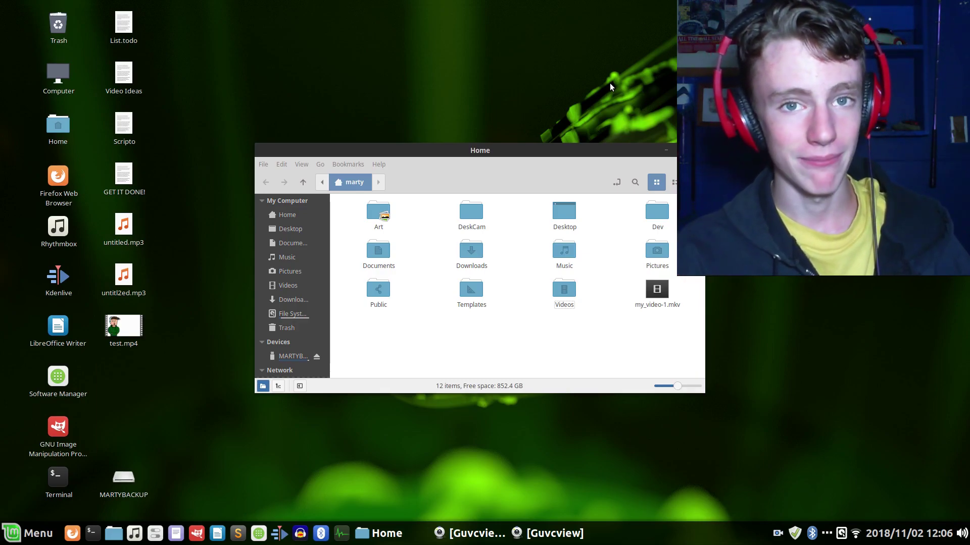
pyautogui.hotkey('alt', 'Tab')
pyautogui.click(469, 533)
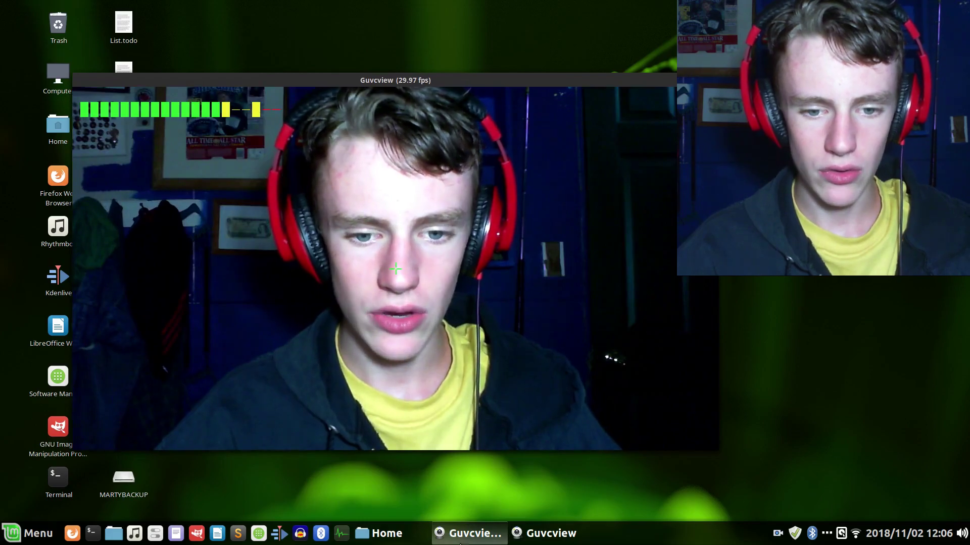
pyautogui.click(524, 541)
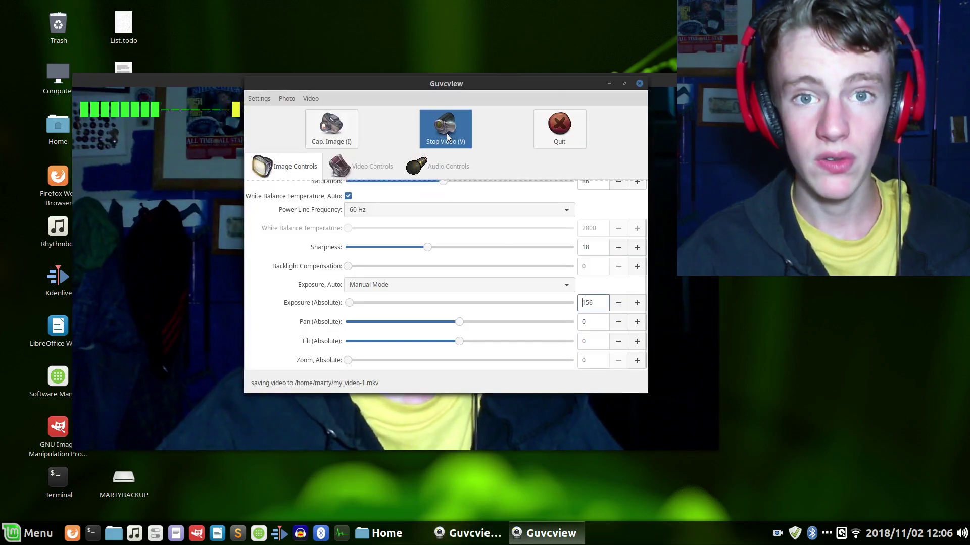